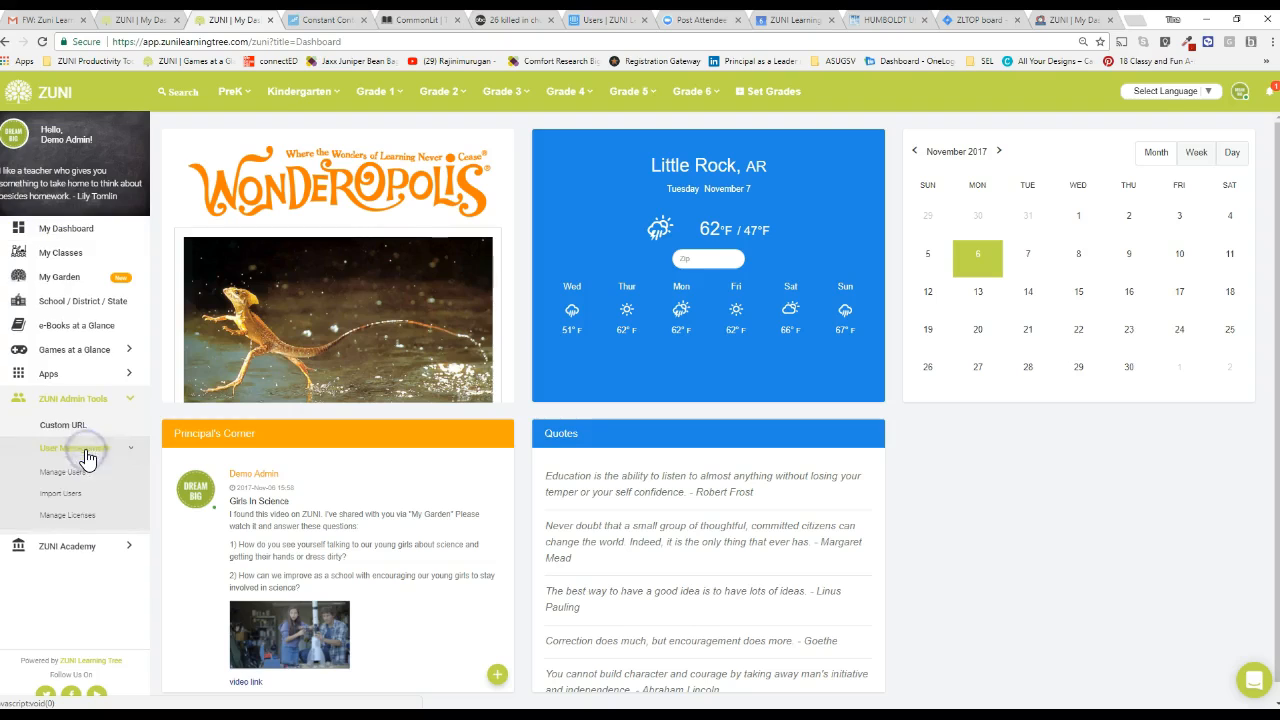
Step: Open the Manage Users page and search for a teacher by first name
{"action": "left_click", "coordinate": [75, 476]}
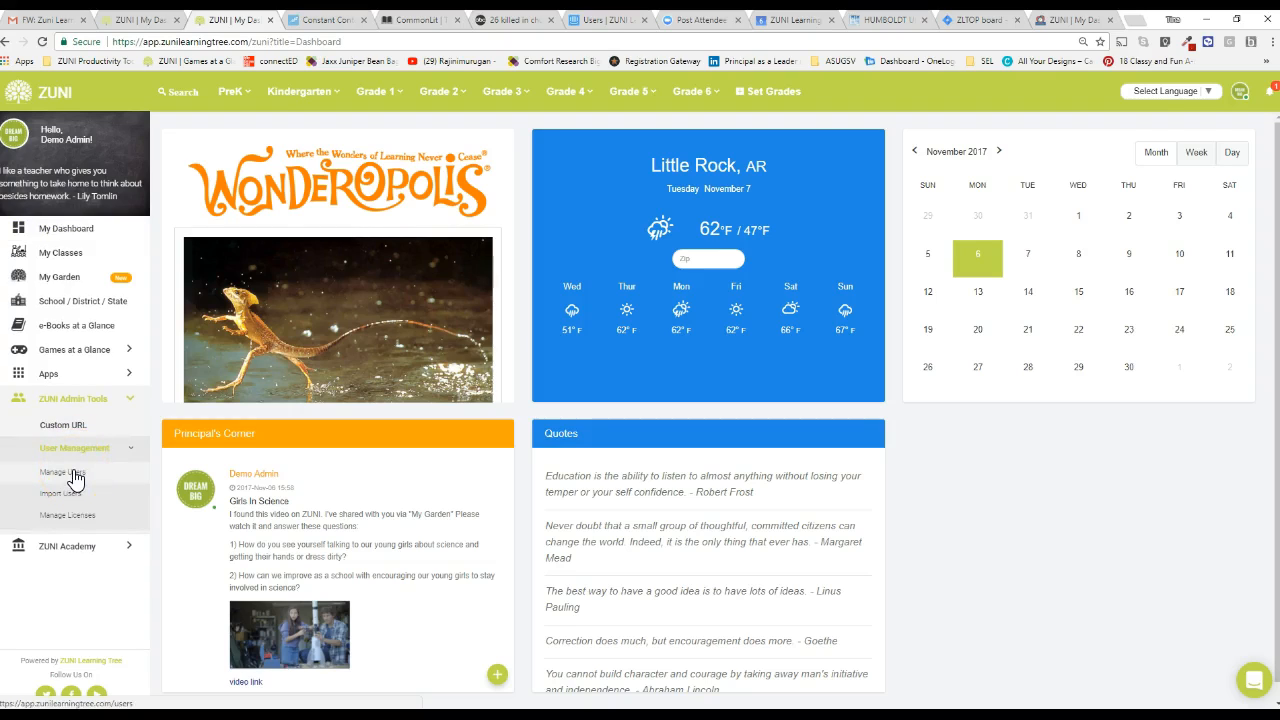
{"action": "left_click", "coordinate": [75, 474]}
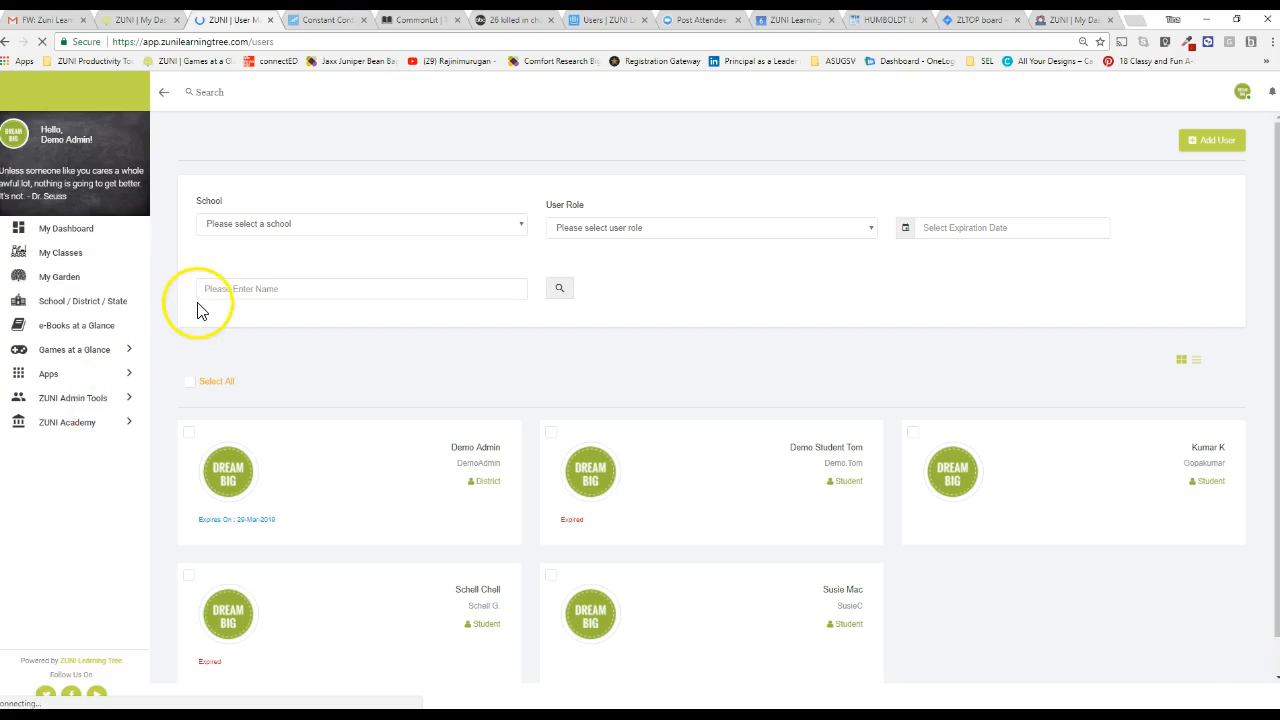
{"action": "left_click", "coordinate": [225, 288]}
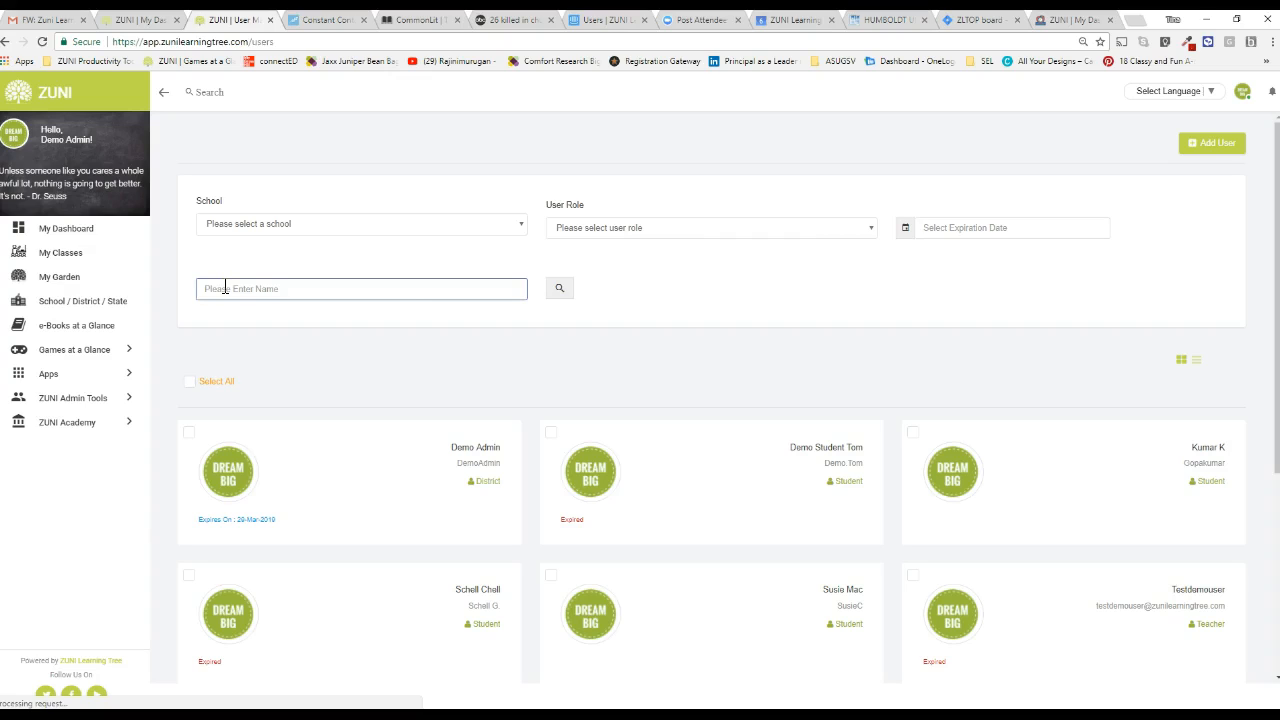
{"action": "type", "text": "robin"}
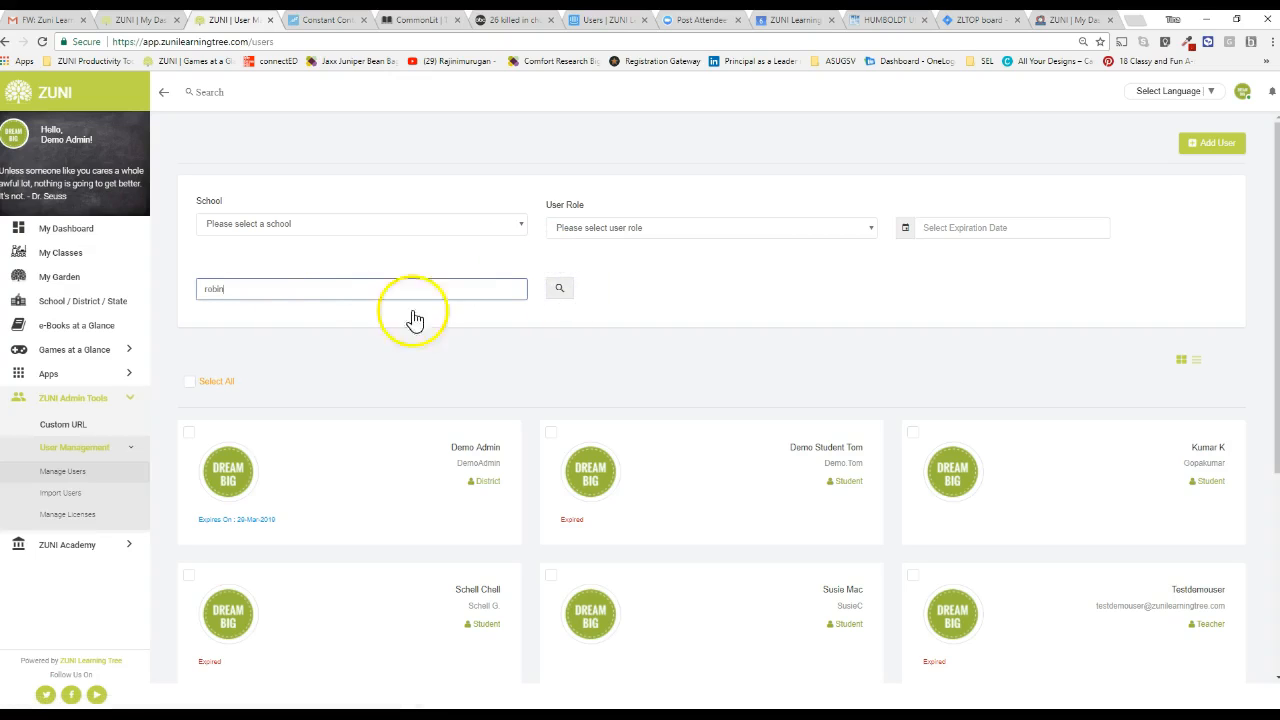
{"action": "left_click", "coordinate": [559, 289]}
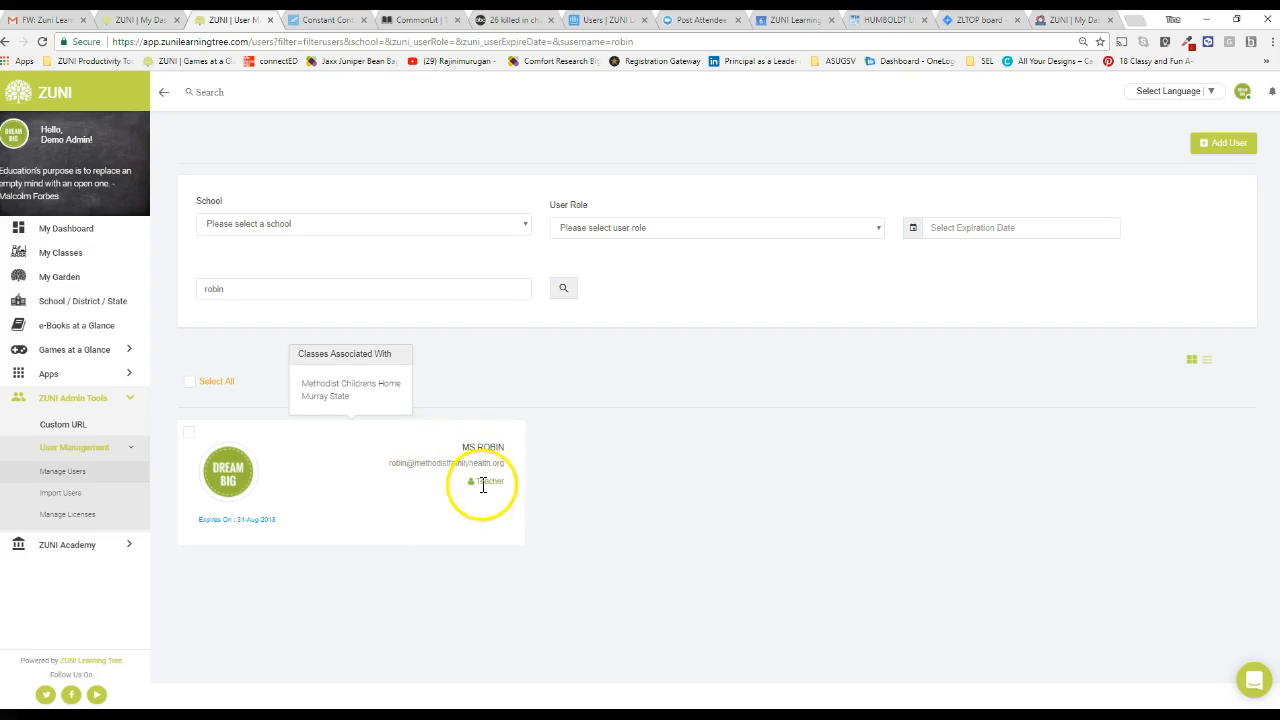
Step: Remove Grade 11 and Grade 12 from the found teacher's account, save it, and return to the user list
{"action": "left_click", "coordinate": [243, 490]}
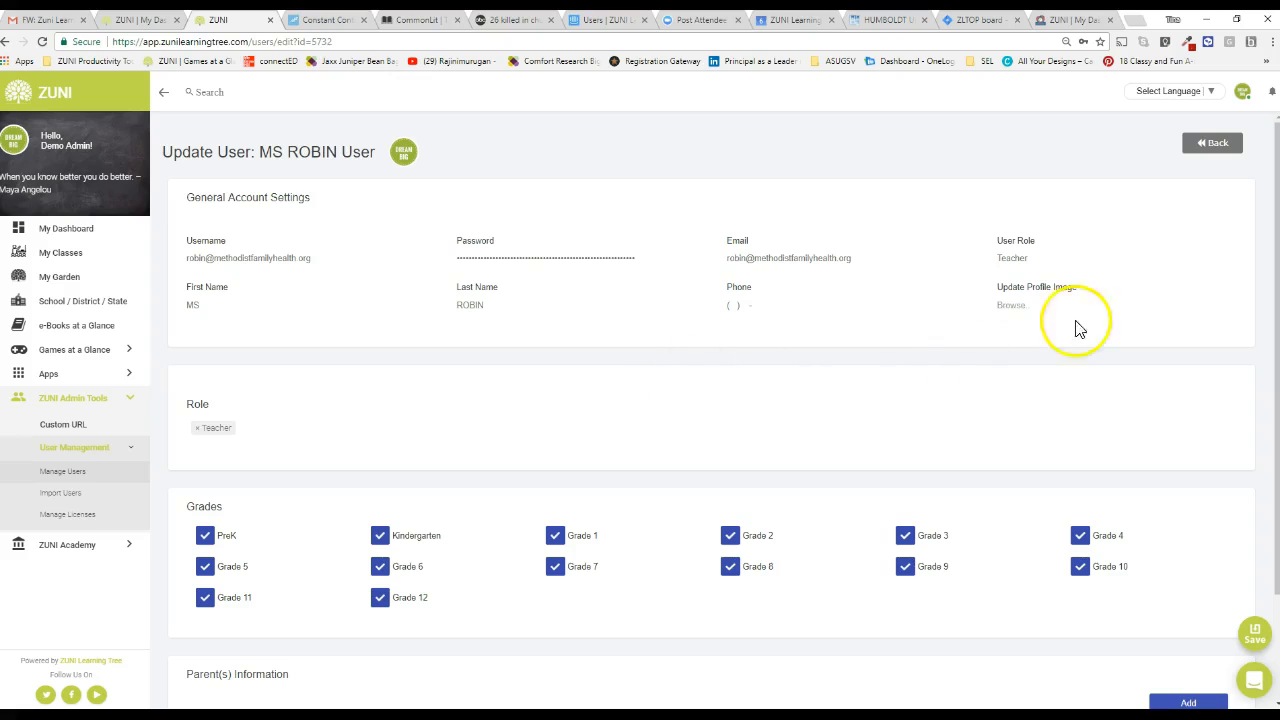
{"action": "scroll", "coordinate": [857, 586], "scroll_direction": "down", "scroll_amount": 2}
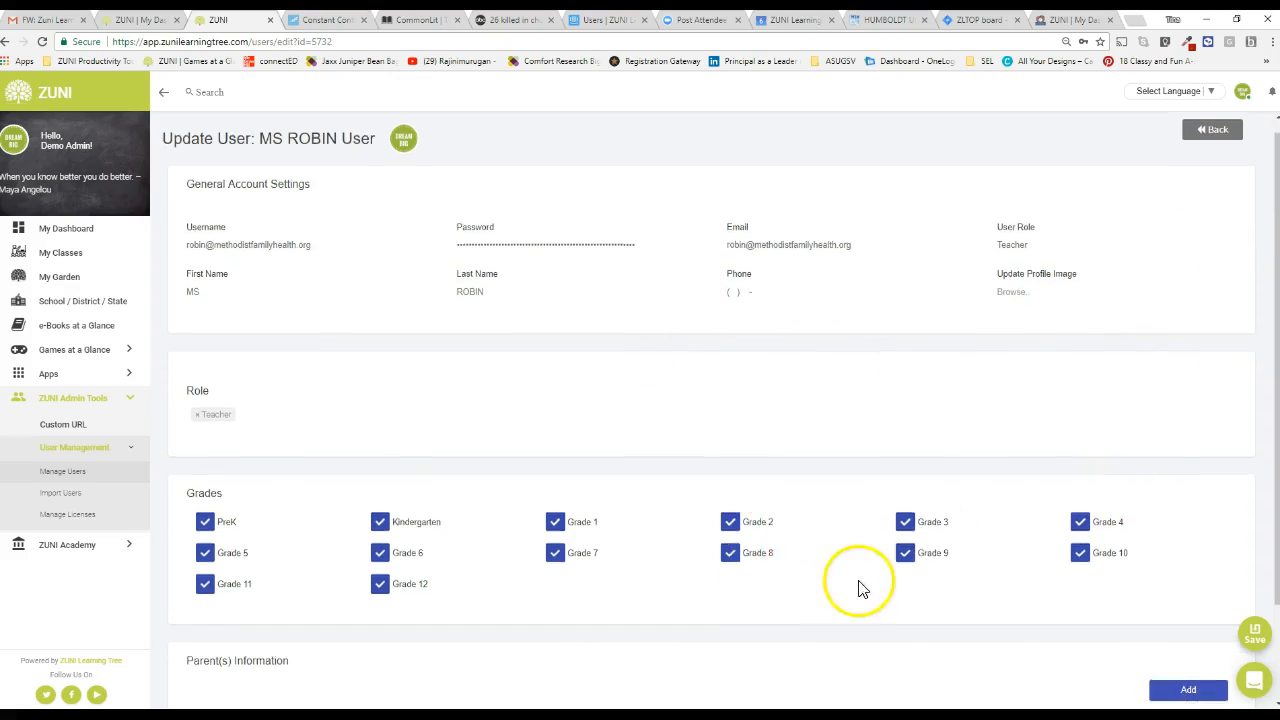
{"action": "left_click", "coordinate": [380, 464]}
{"action": "left_click", "coordinate": [204, 464]}
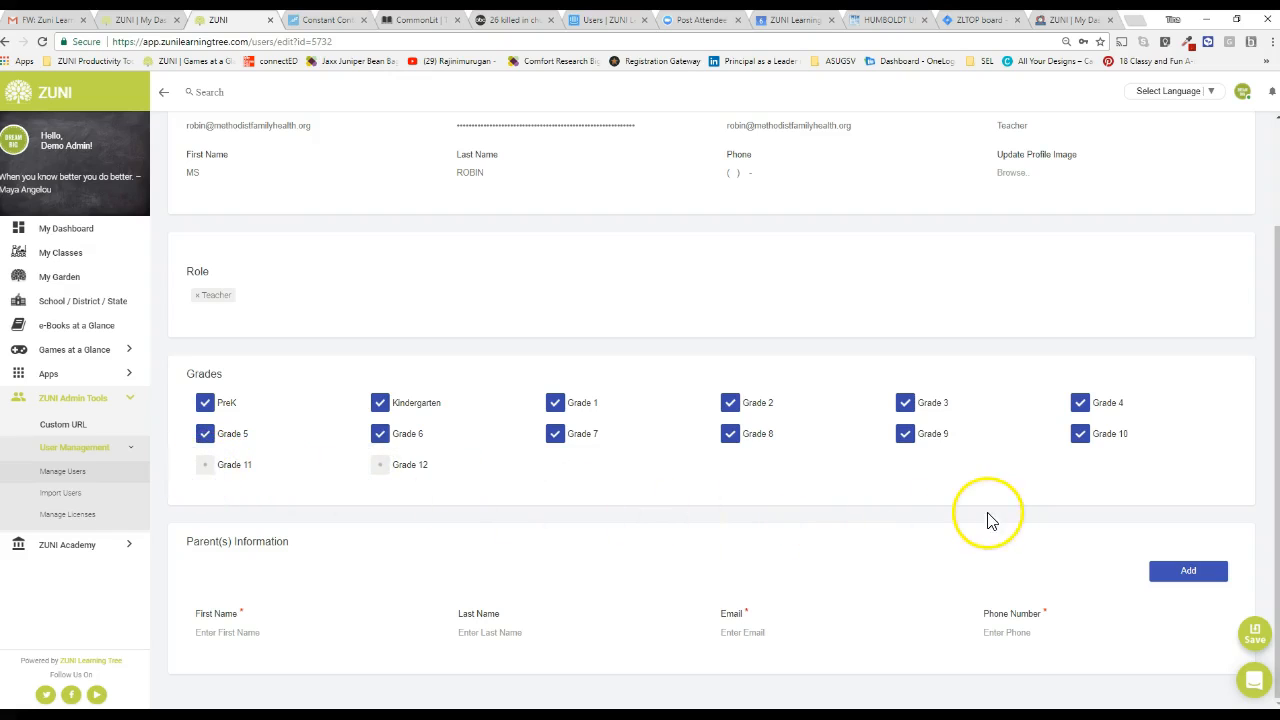
{"action": "left_click", "coordinate": [1256, 636]}
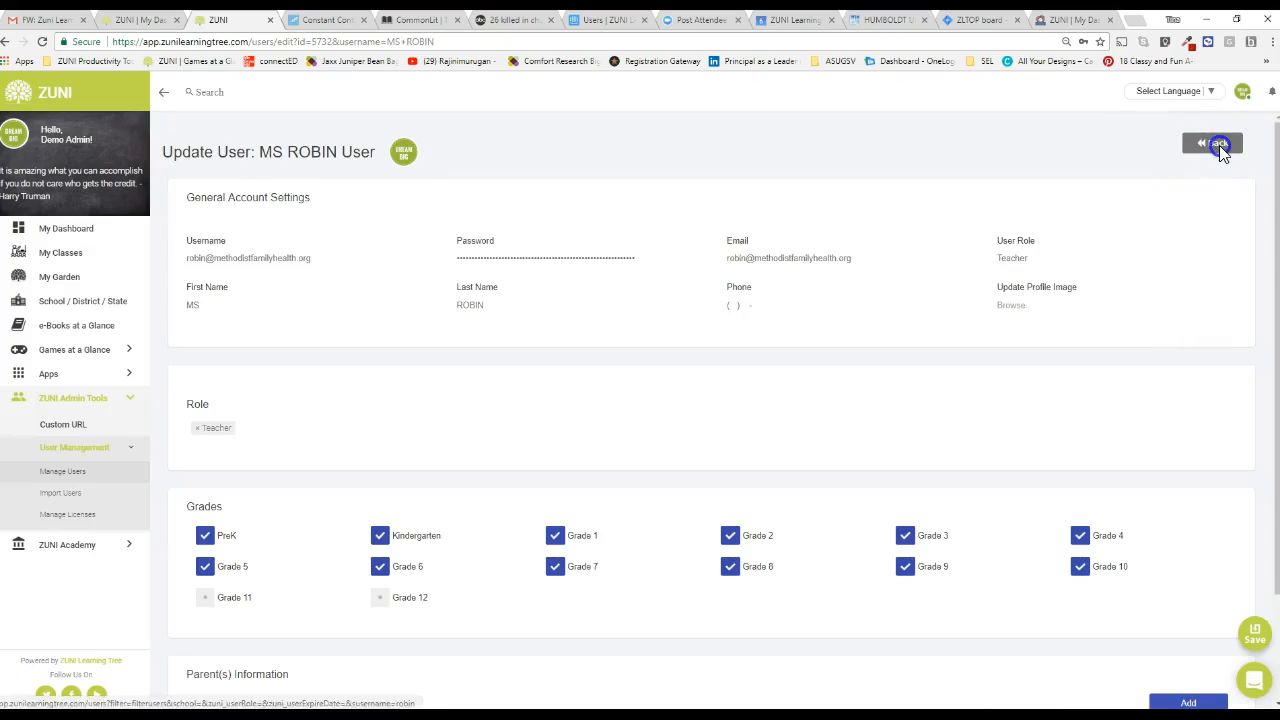
{"action": "left_click", "coordinate": [1219, 145]}
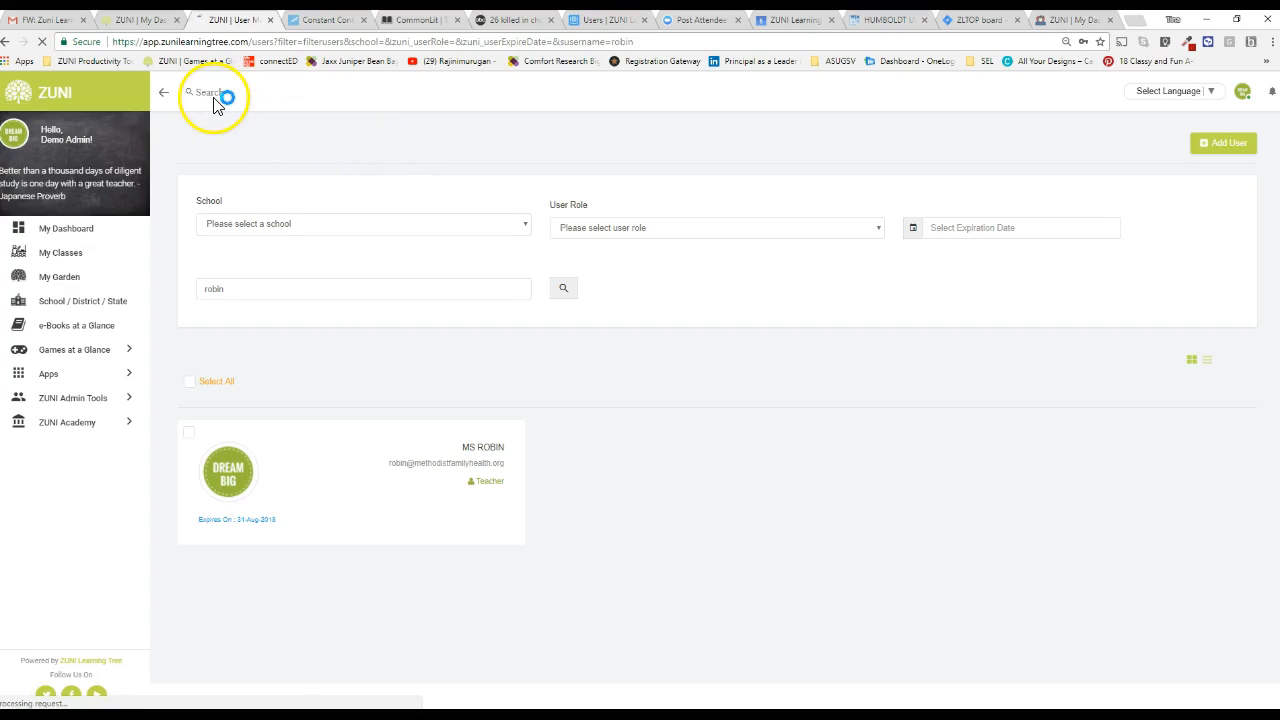
Step: Filter the users by school DEMO SCHOOL and user role Student, keeping the name in the search
{"action": "left_click", "coordinate": [528, 224]}
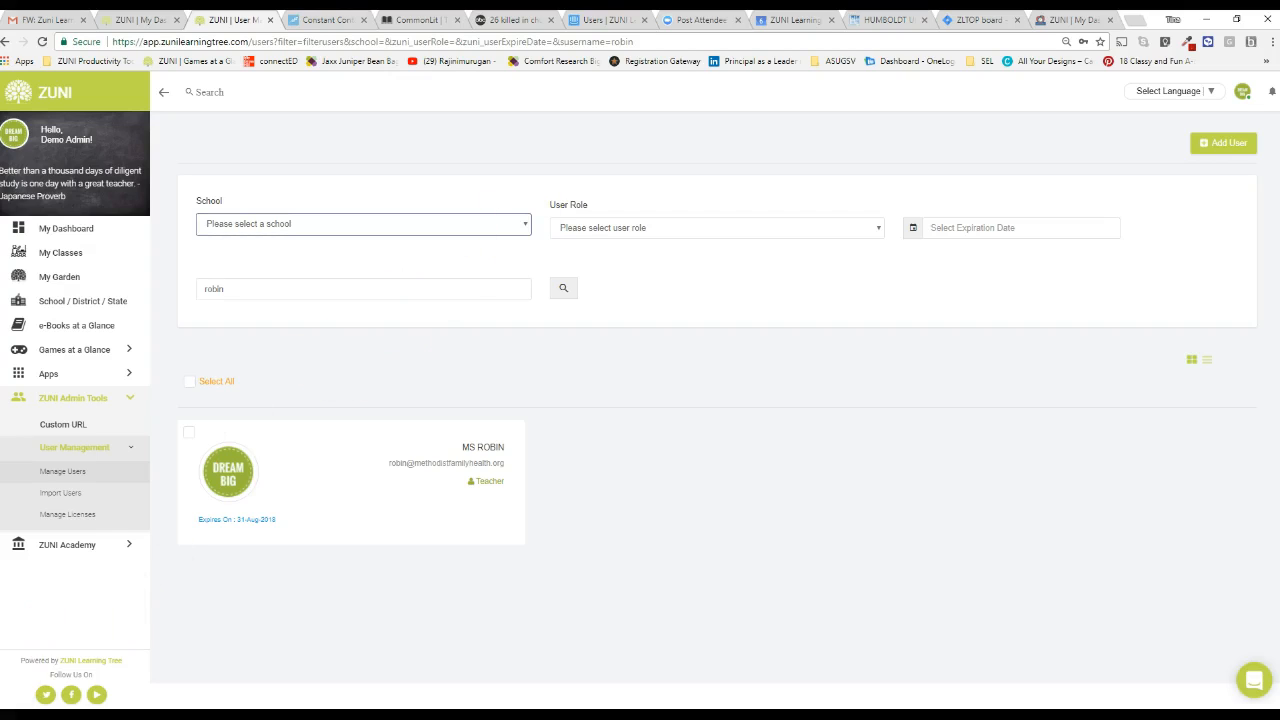
{"action": "left_click", "coordinate": [495, 230]}
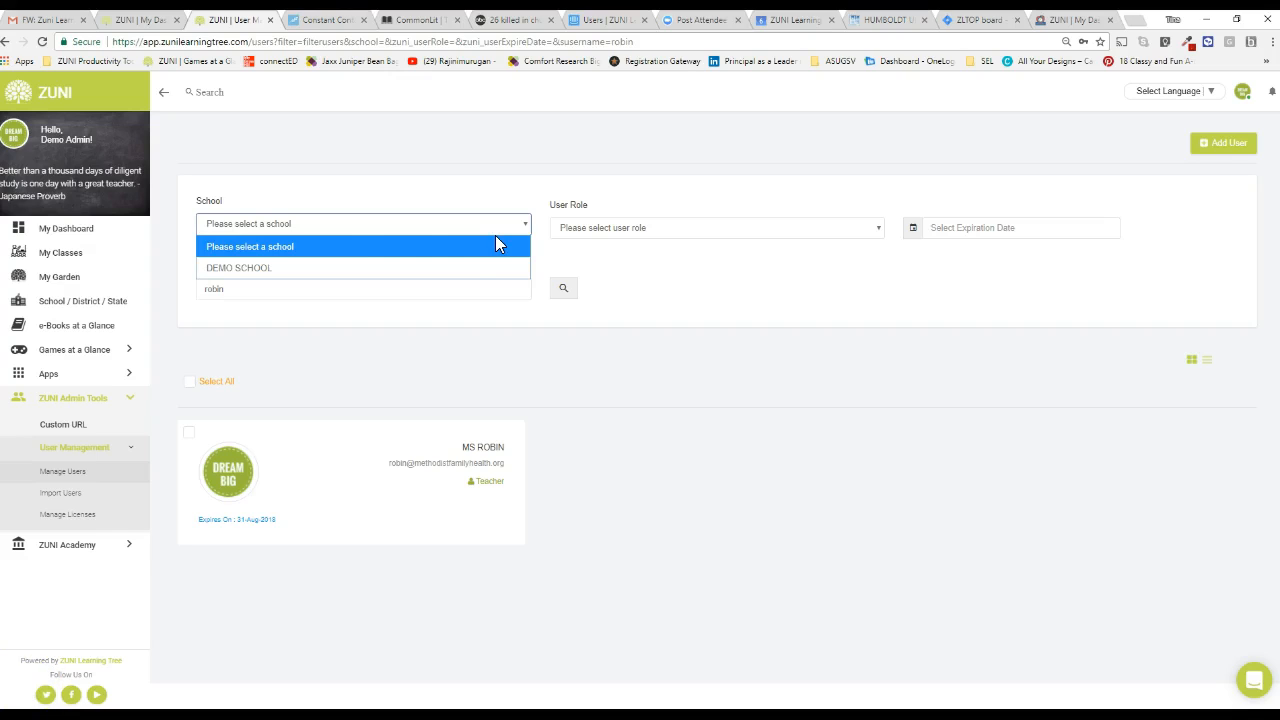
{"action": "left_click", "coordinate": [294, 270]}
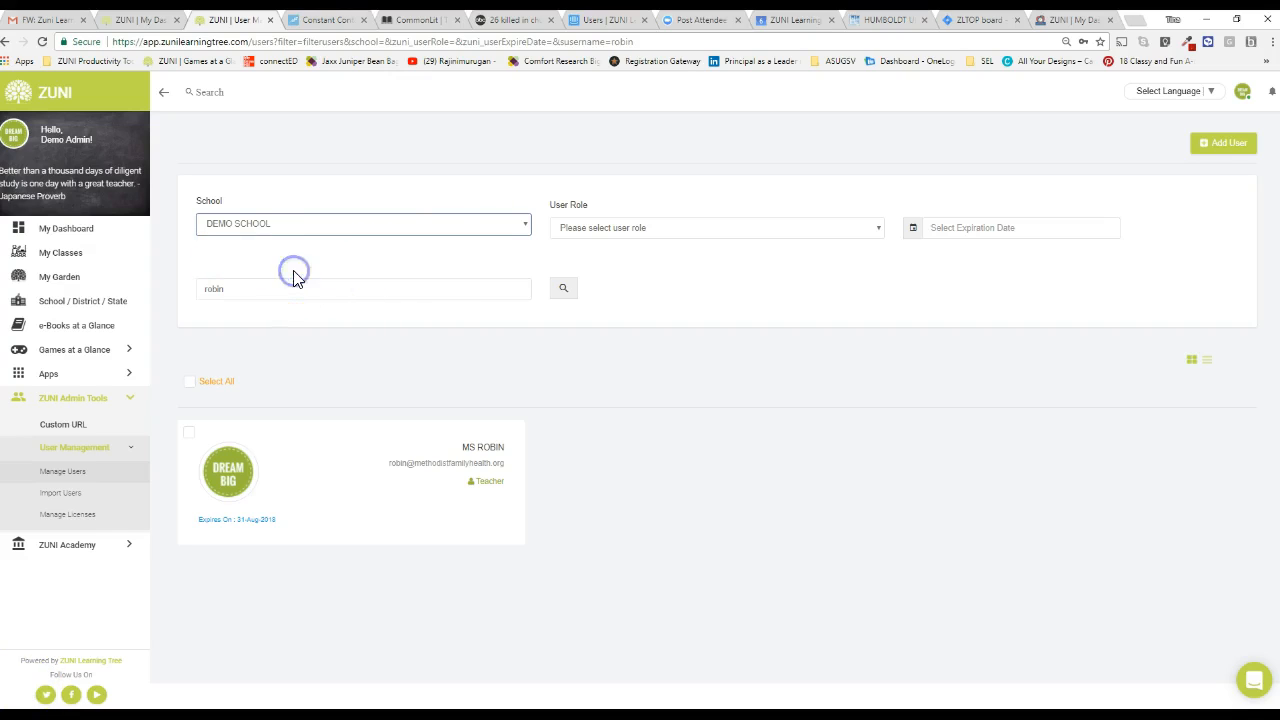
{"action": "left_click", "coordinate": [877, 229]}
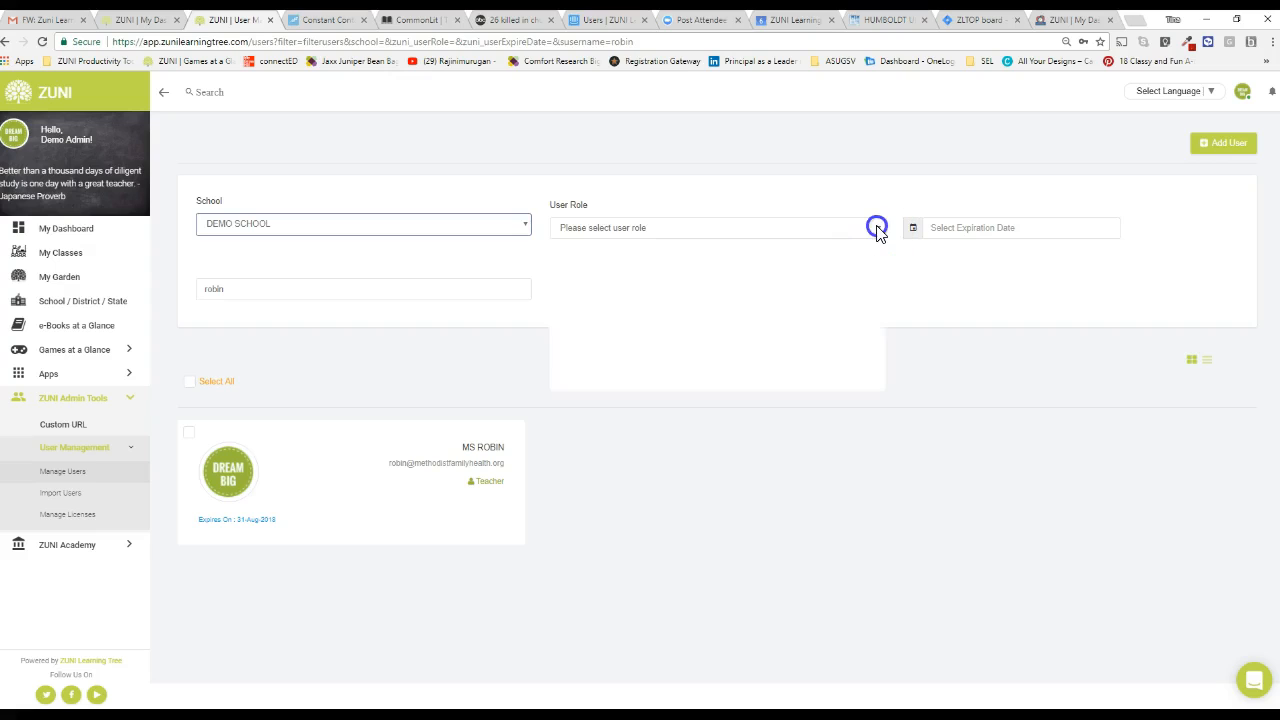
{"action": "left_click", "coordinate": [603, 357]}
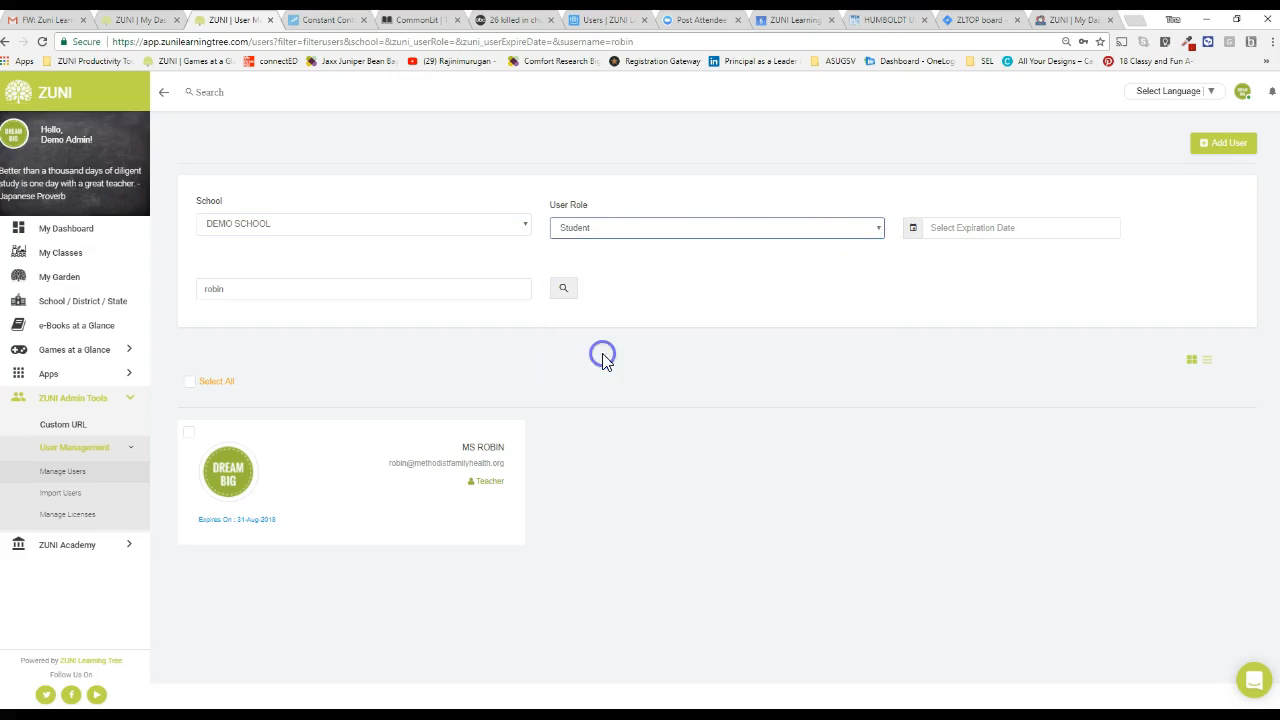
{"action": "left_click", "coordinate": [563, 288]}
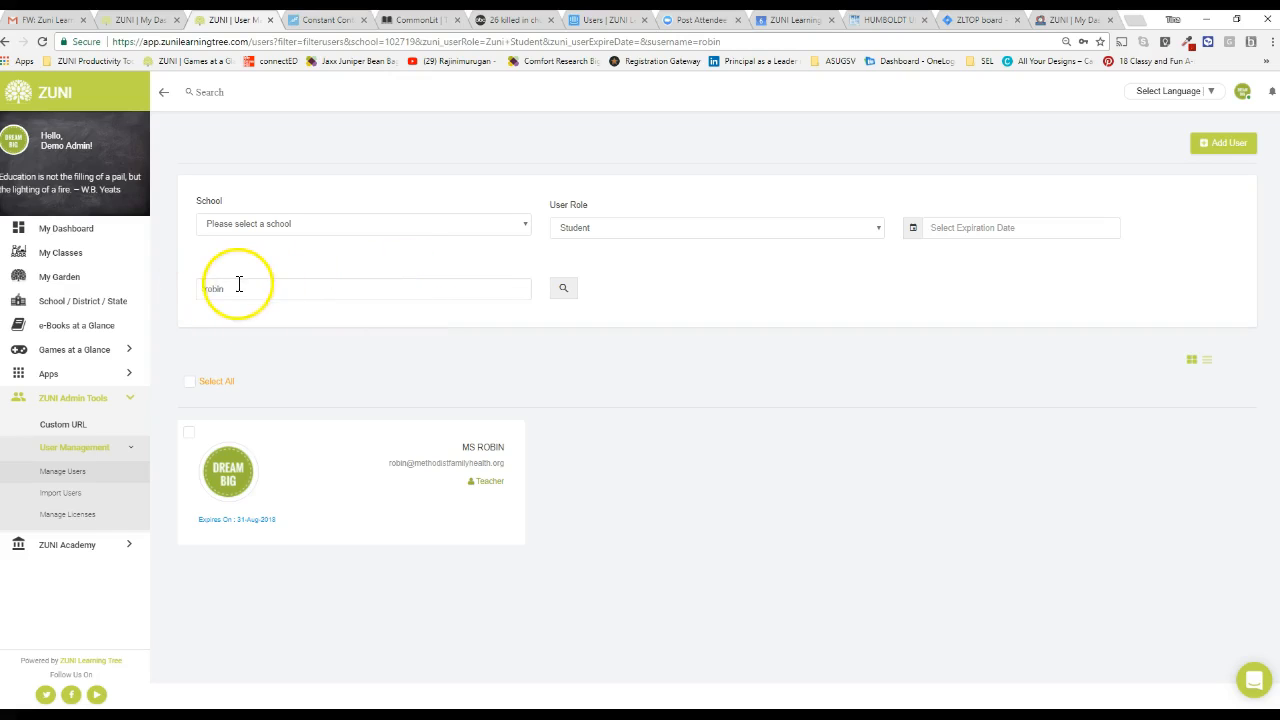
Step: Clear the name filter, rerun the search for students, and select all listed users
{"action": "double_click", "coordinate": [192, 289]}
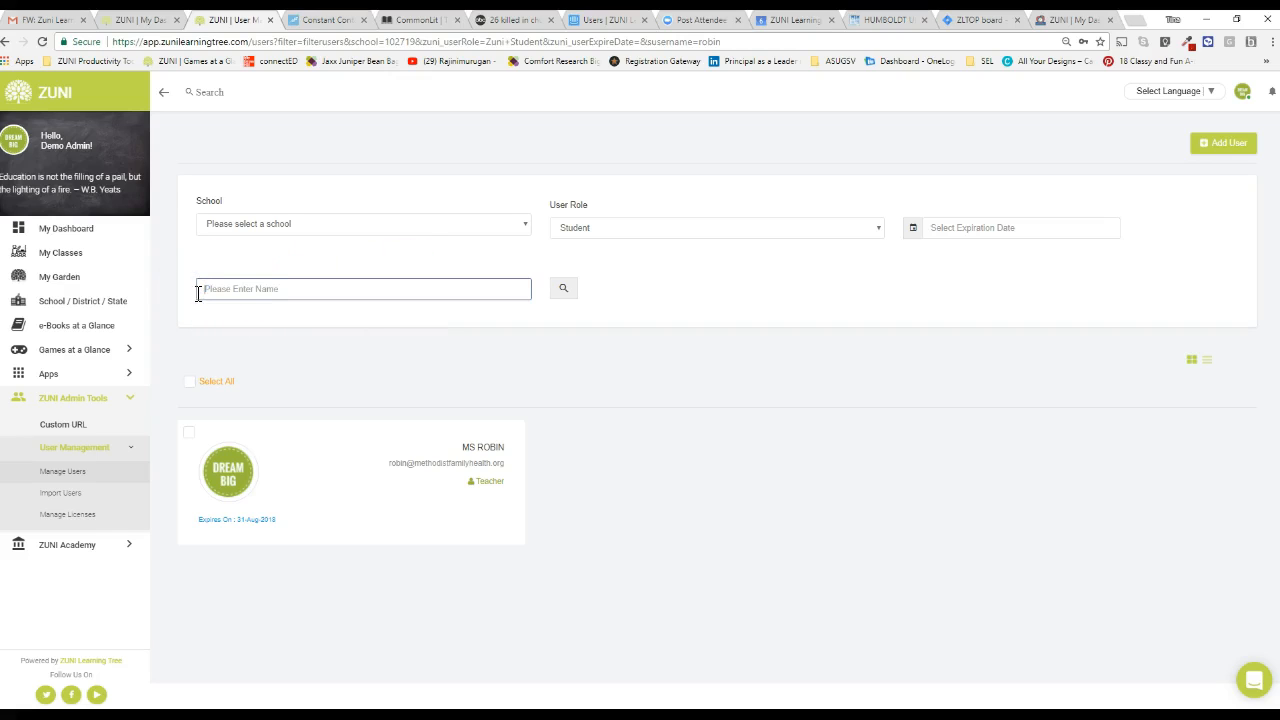
{"action": "left_click", "coordinate": [564, 290]}
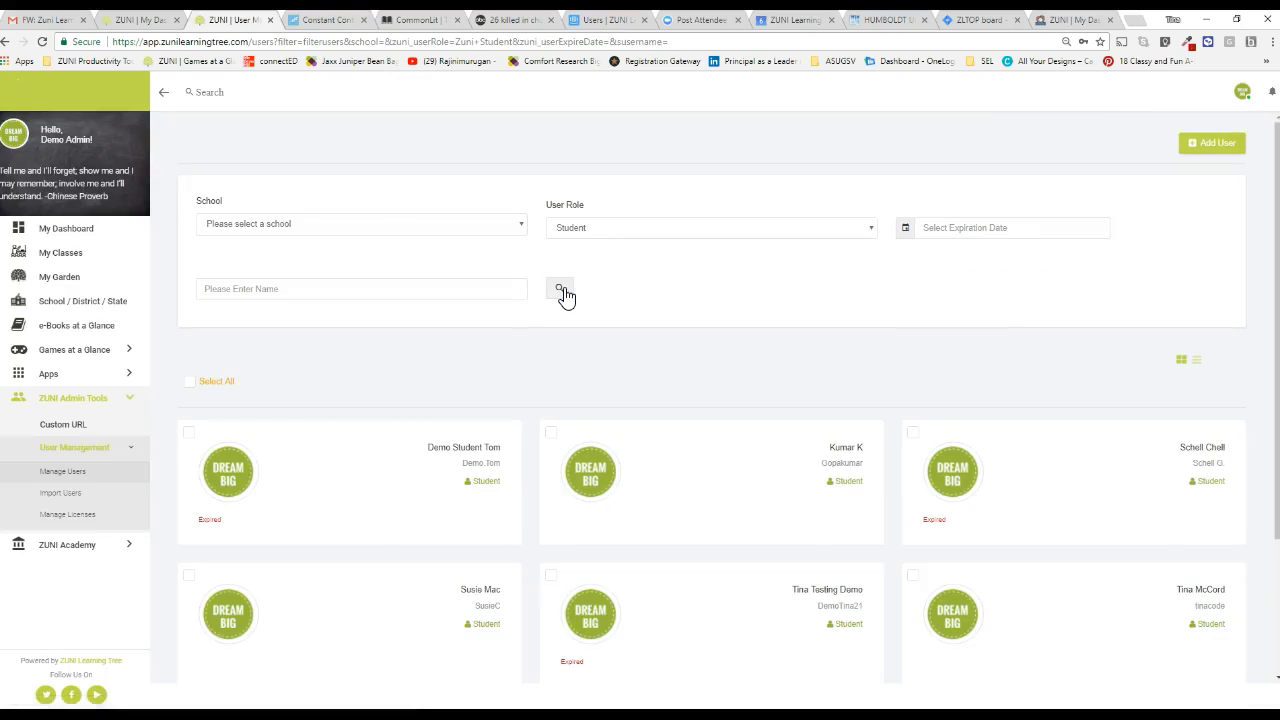
{"action": "mouse_move", "coordinate": [454, 553]}
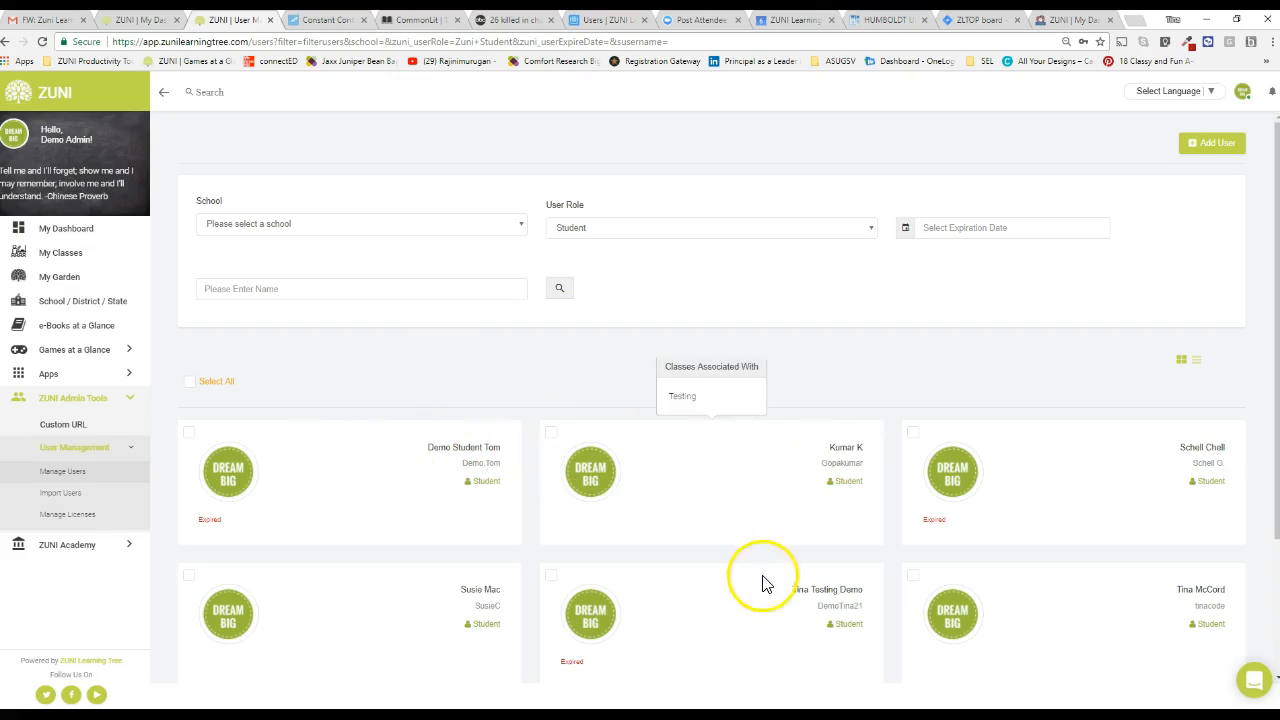
{"action": "mouse_move", "coordinate": [810, 590]}
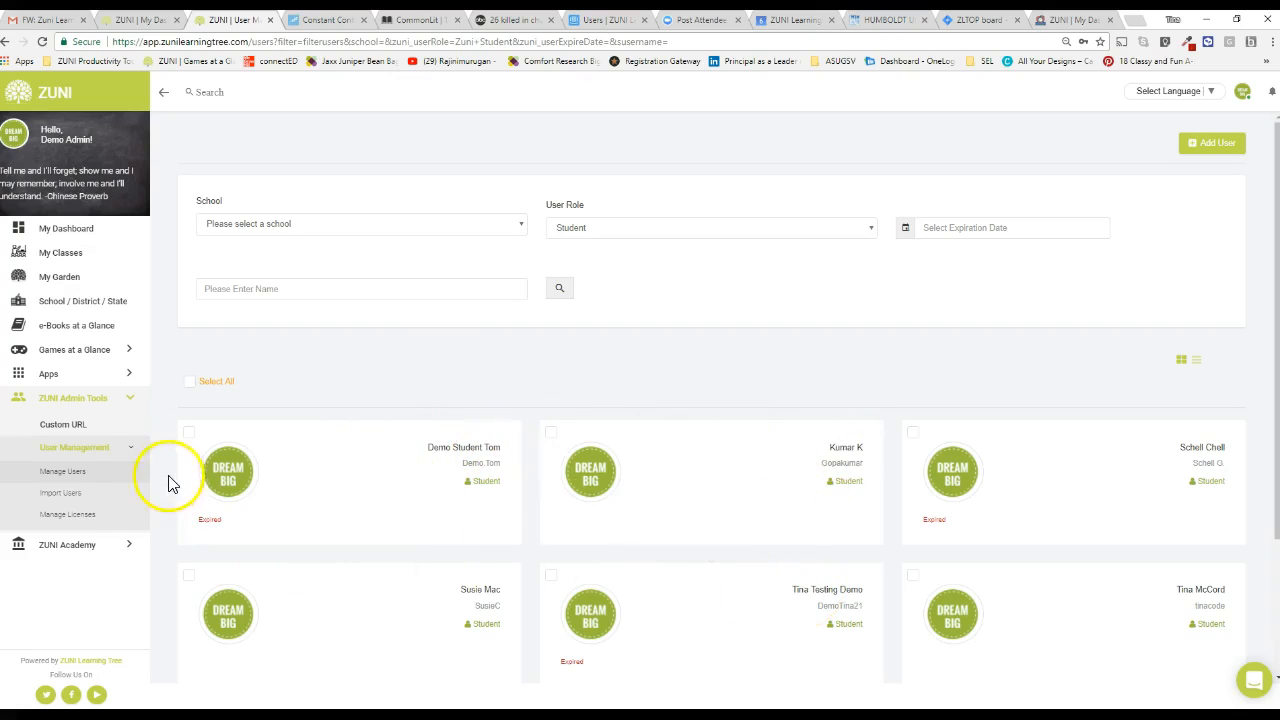
{"action": "left_click", "coordinate": [191, 384]}
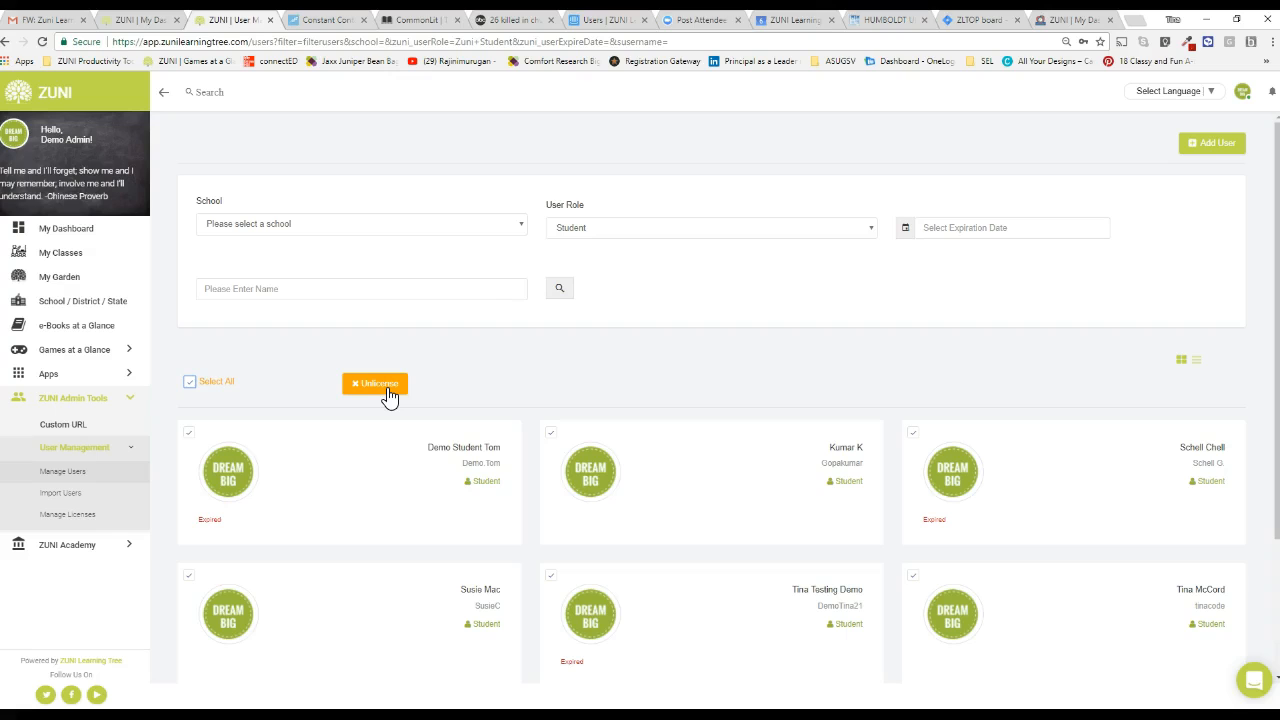
{"action": "mouse_move", "coordinate": [603, 432]}
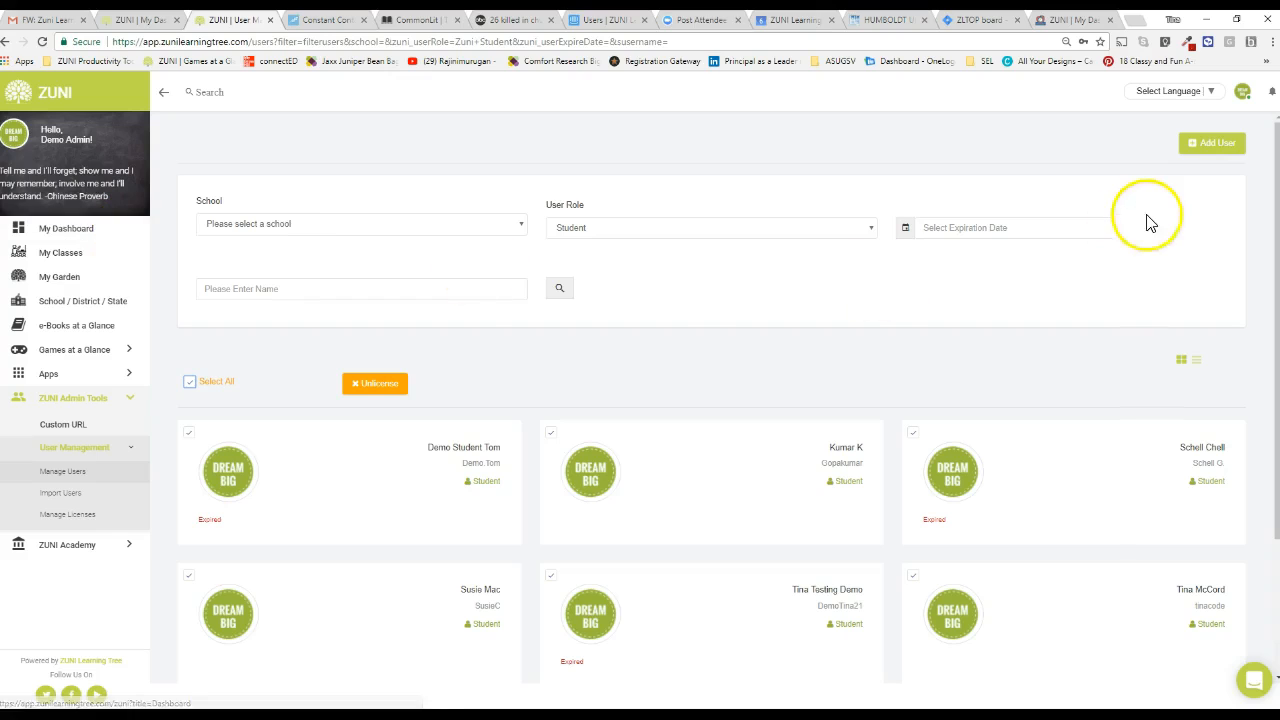
Step: Open the Create User form, examine its role choices, grades and parent information sections, and go back to the user list
{"action": "left_click", "coordinate": [1210, 145]}
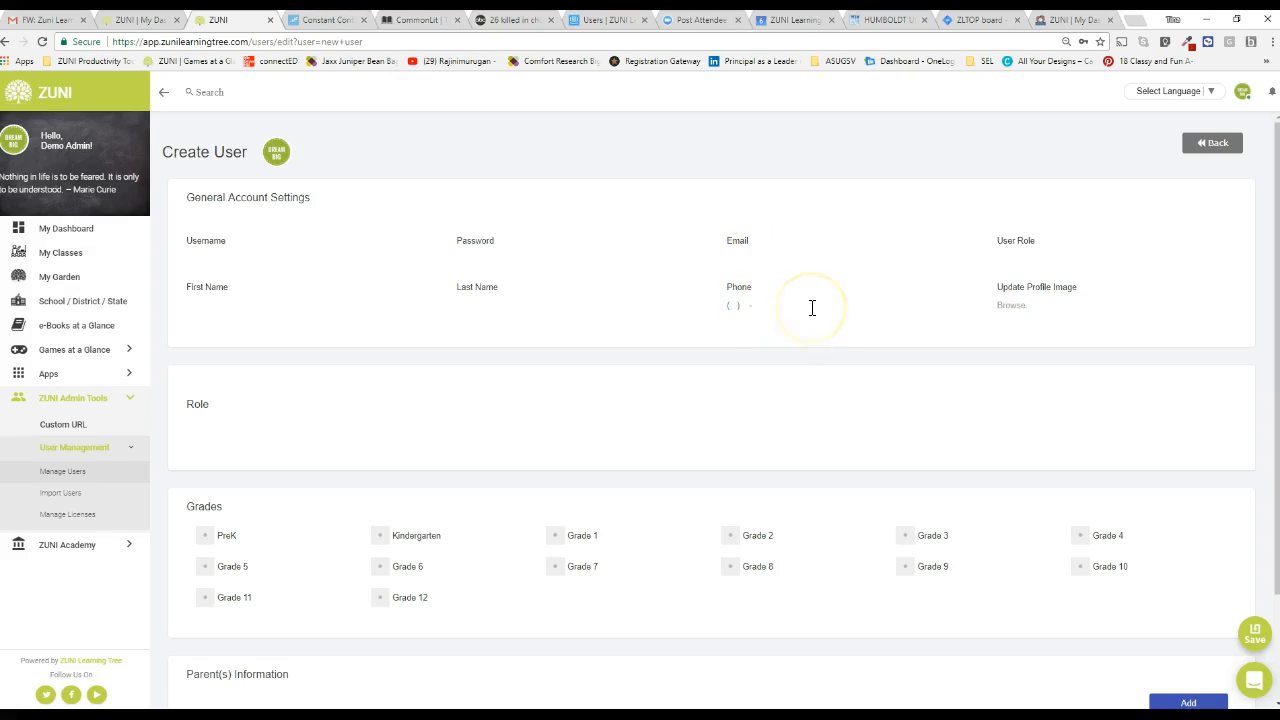
{"action": "left_click", "coordinate": [214, 430]}
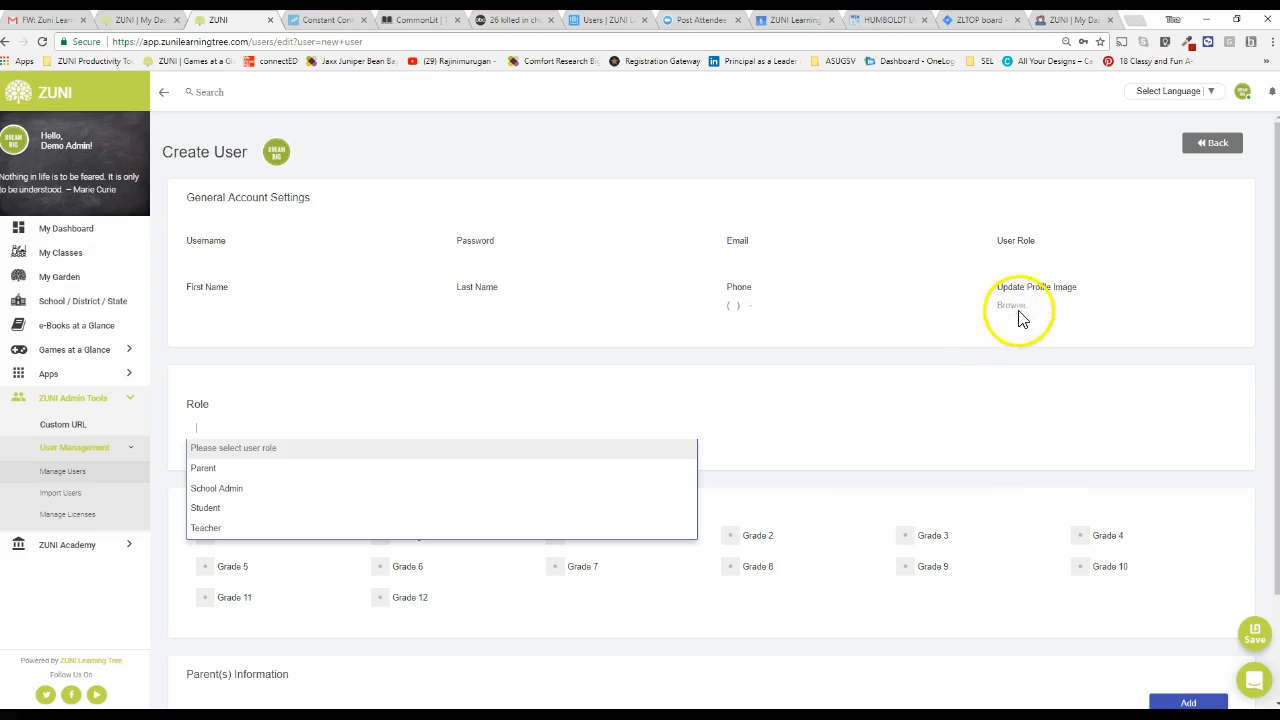
{"action": "left_click", "coordinate": [796, 432]}
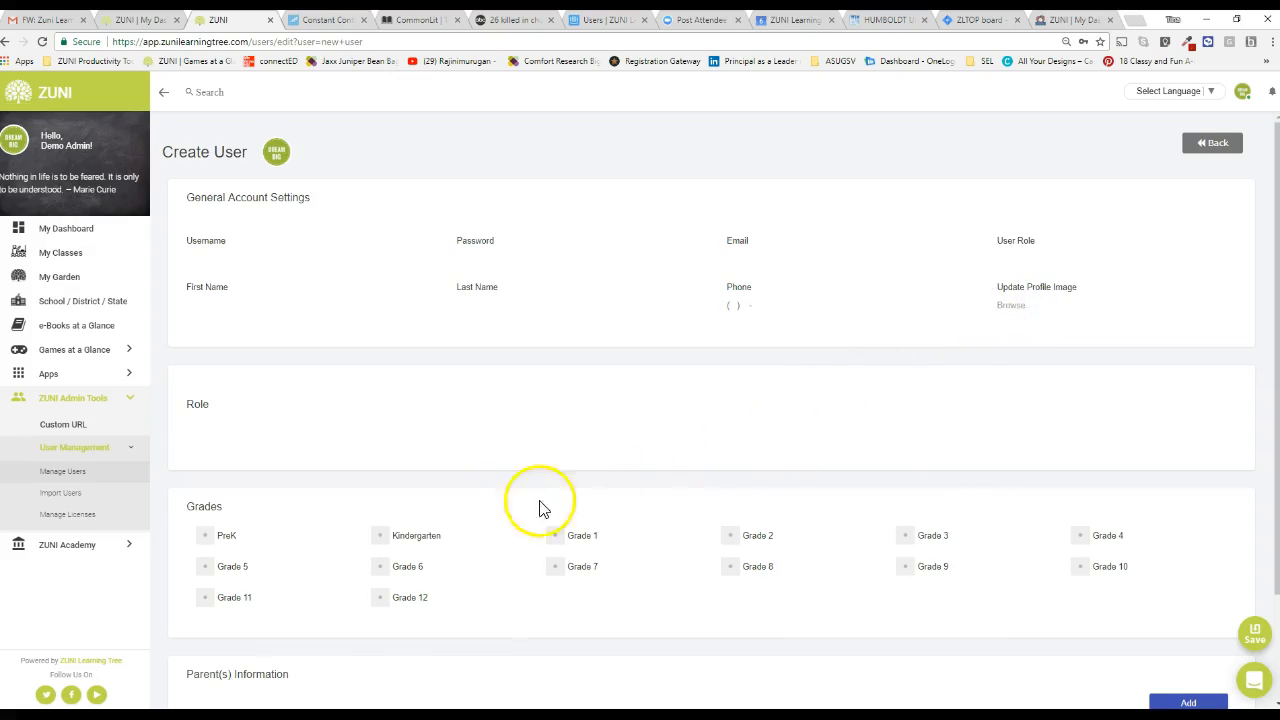
{"action": "scroll", "coordinate": [677, 548], "scroll_direction": "down", "scroll_amount": 2}
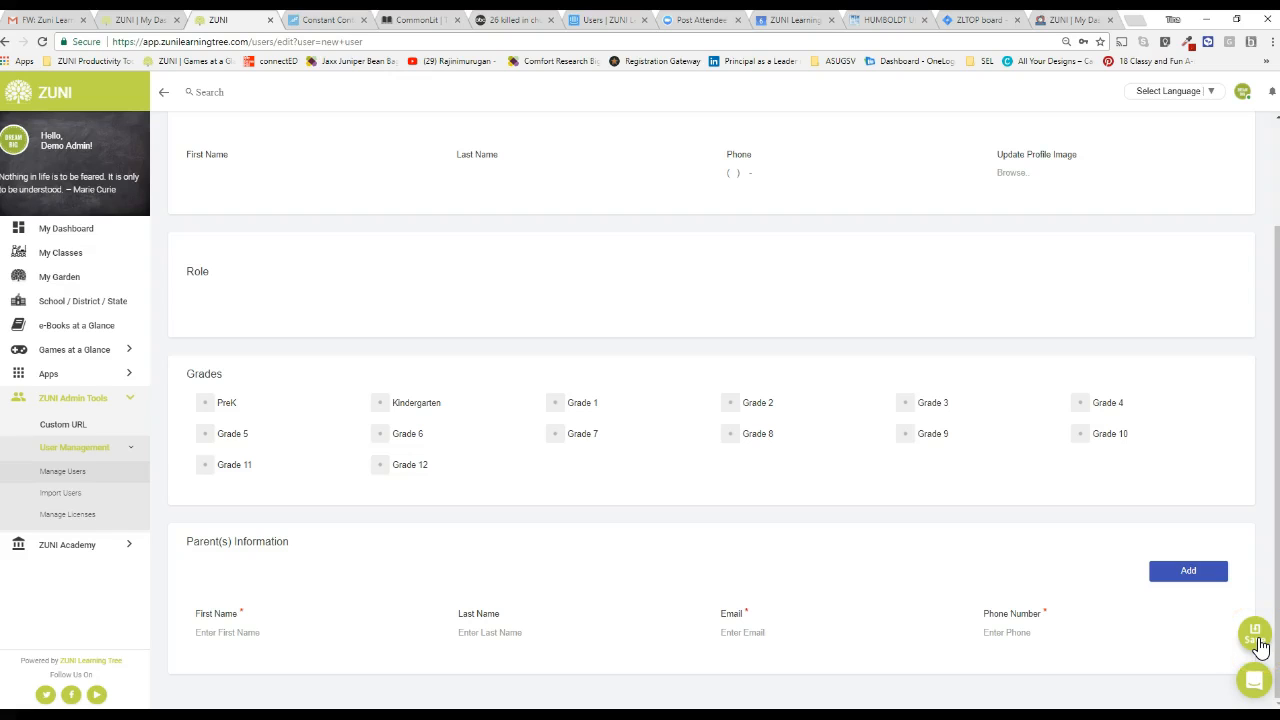
{"action": "scroll", "coordinate": [1170, 394], "scroll_direction": "up", "scroll_amount": 2}
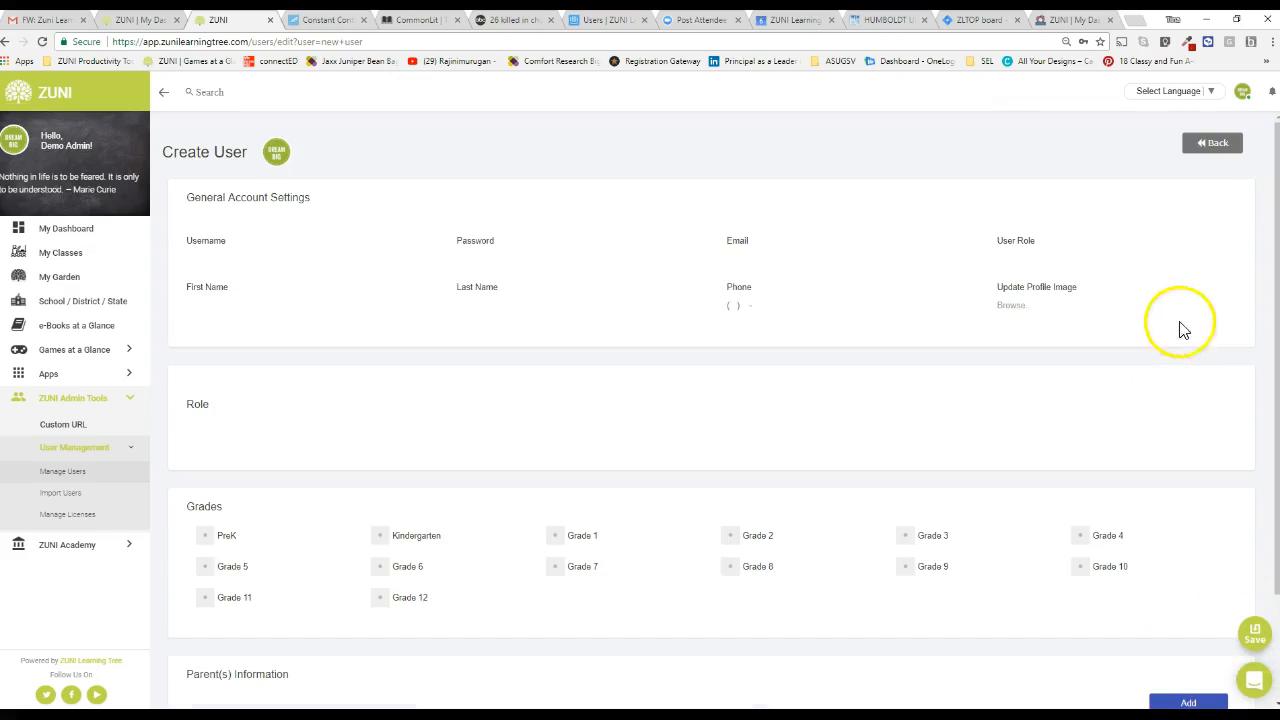
{"action": "left_click", "coordinate": [1212, 145]}
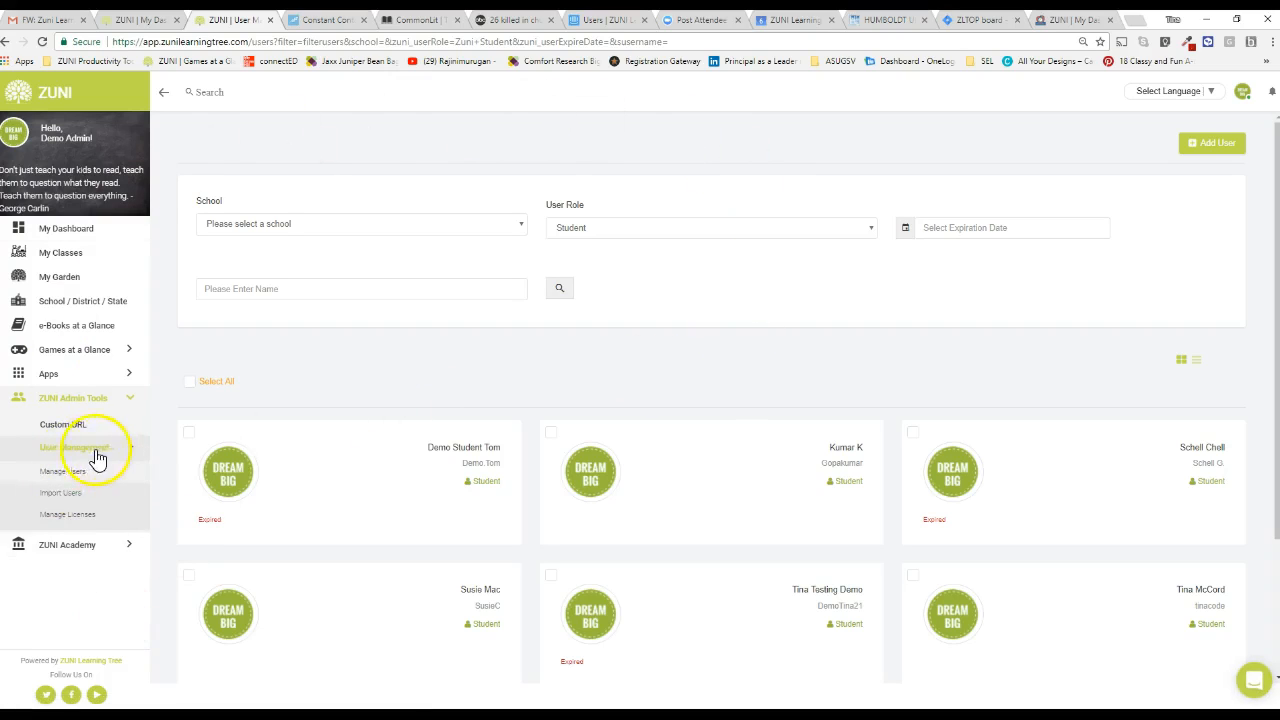
{"action": "left_click", "coordinate": [87, 522]}
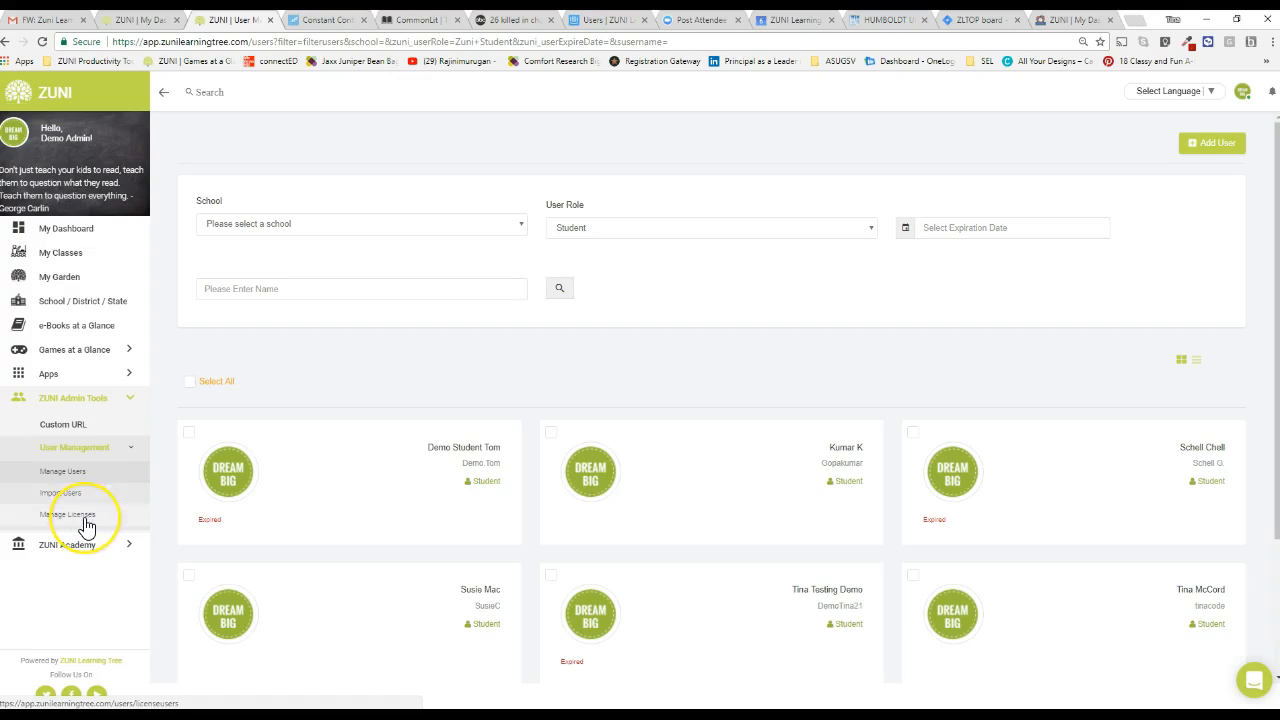
{"action": "left_click", "coordinate": [77, 479]}
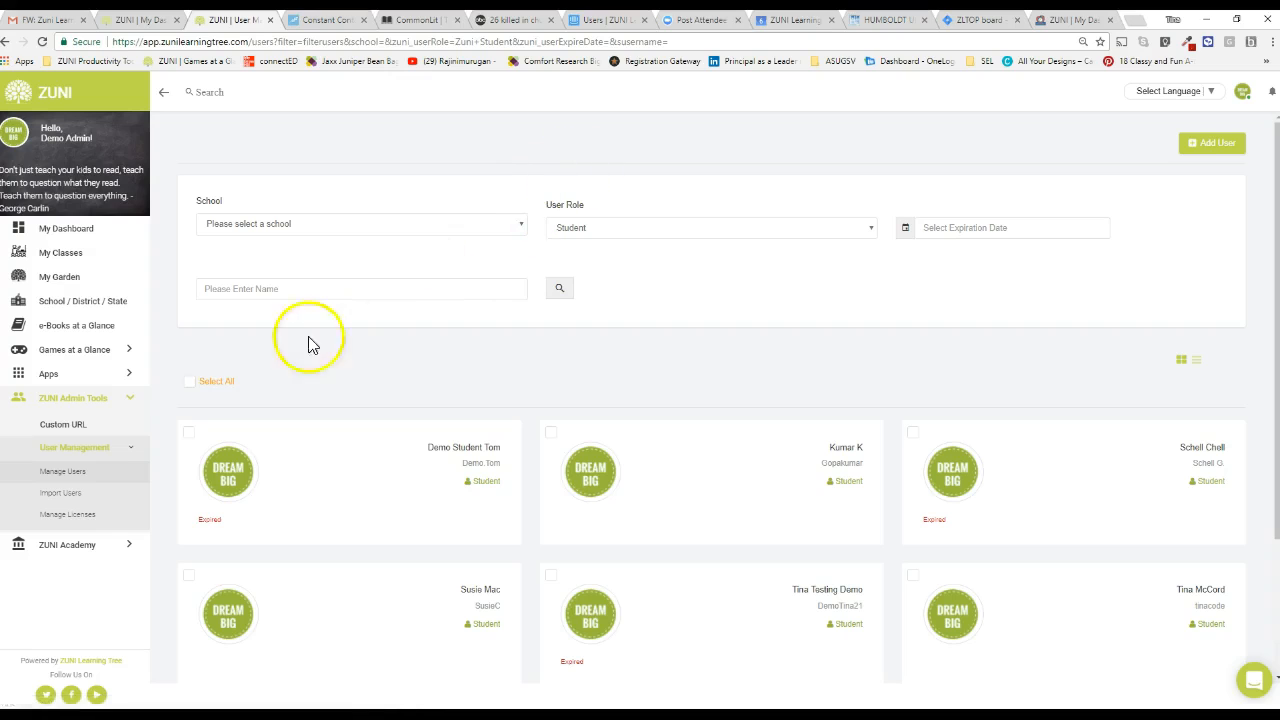
{"action": "mouse_move", "coordinate": [421, 468]}
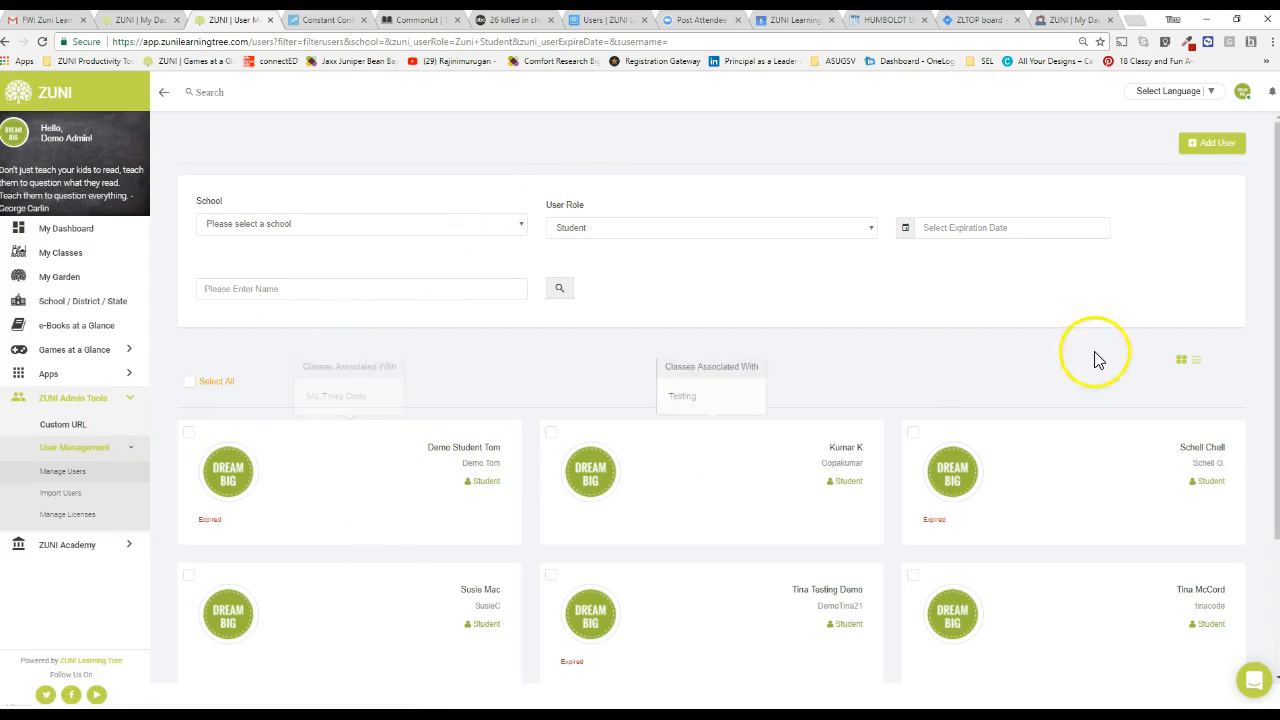
Step: Show the users as a list, check the rows-per-page choices, and return to the card view
{"action": "left_click", "coordinate": [1197, 360]}
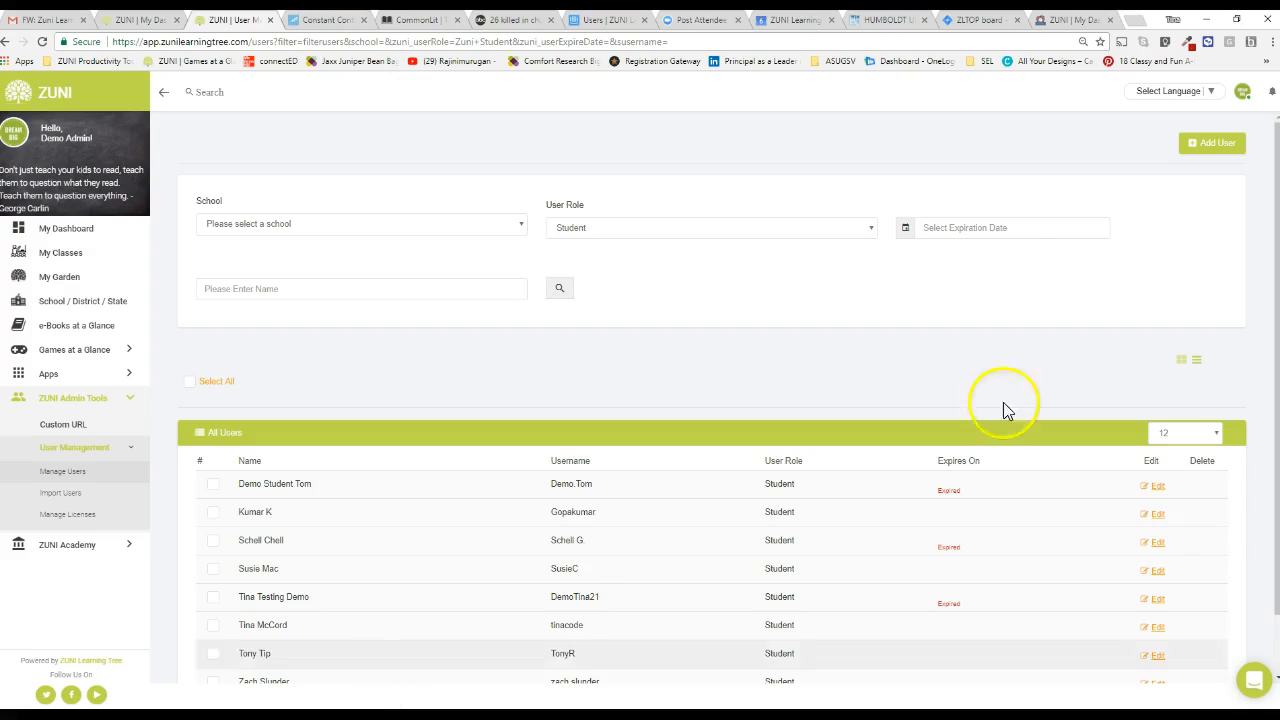
{"action": "left_click", "coordinate": [1216, 434]}
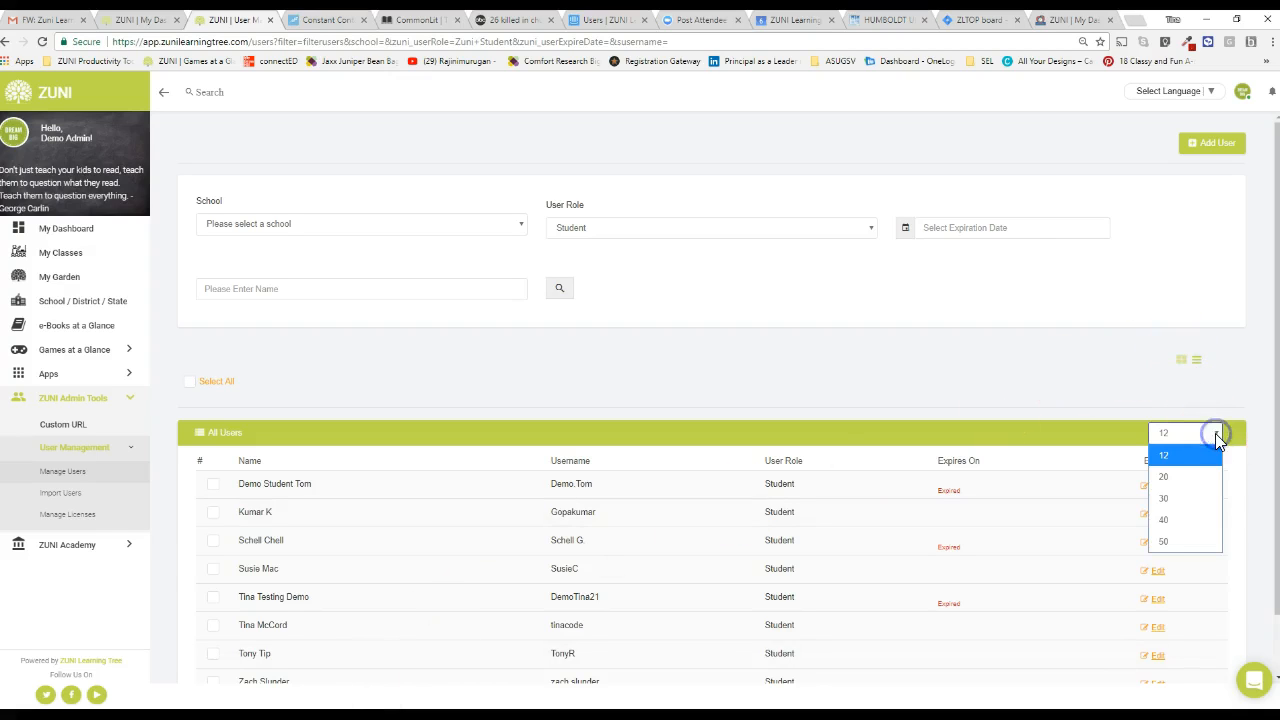
{"action": "left_click", "coordinate": [1216, 438]}
{"action": "left_click", "coordinate": [1182, 360]}
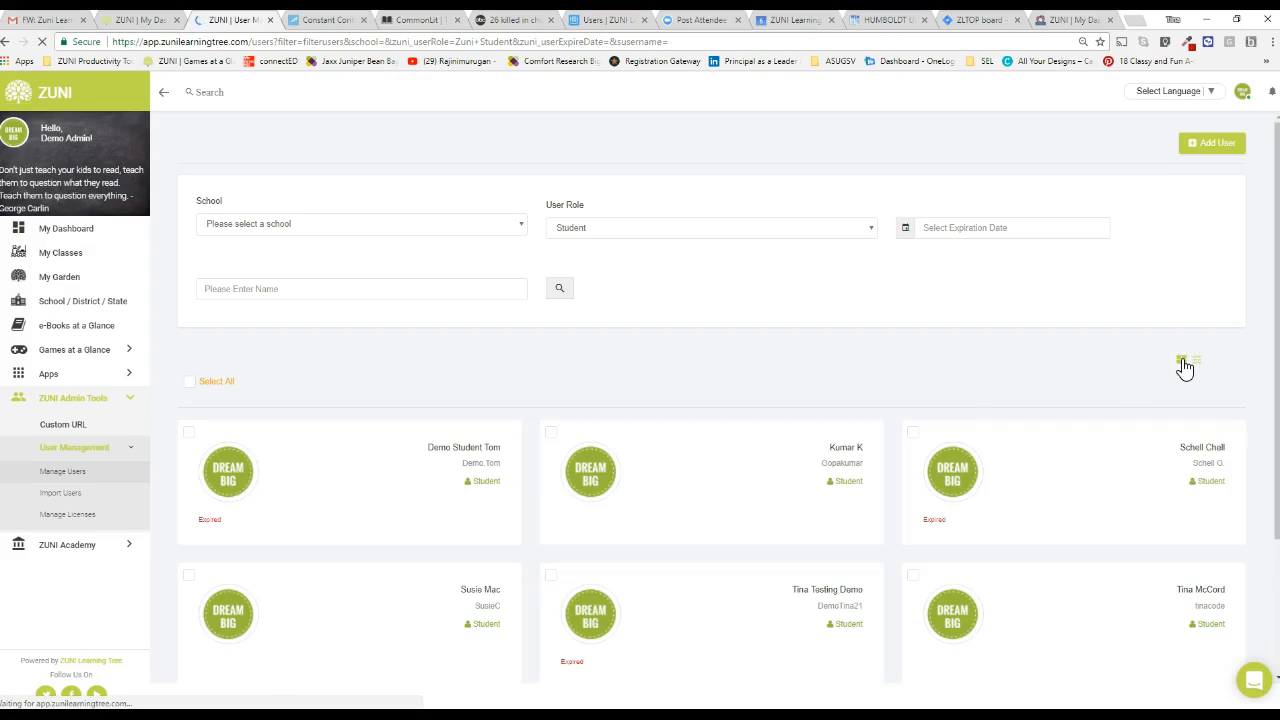